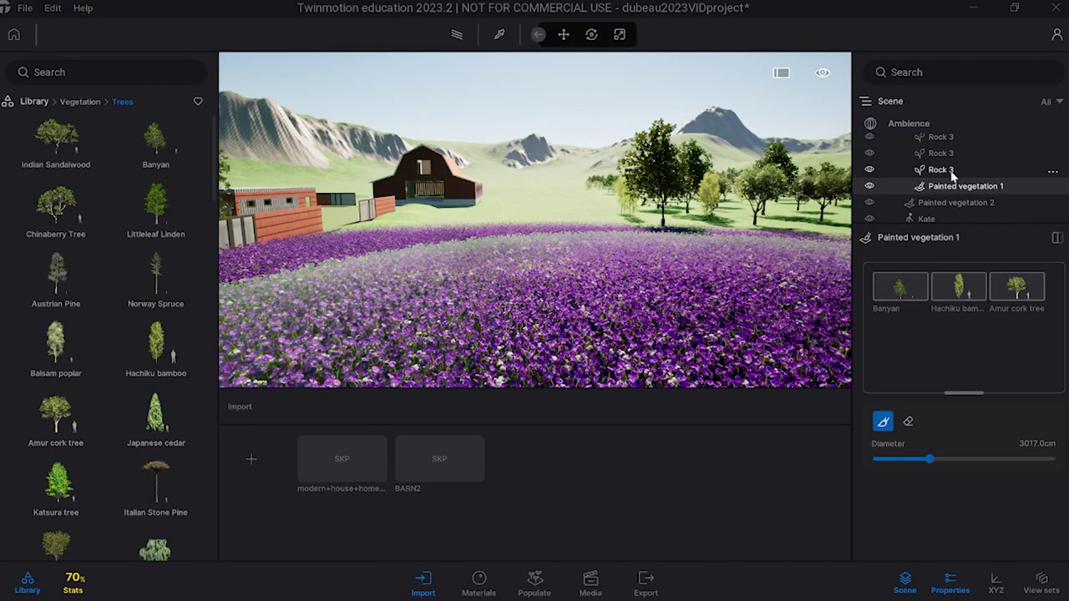
Move Painted vegetation 1 below Painted vegetation 2 in the Scene list
drag(938, 189, 923, 202)
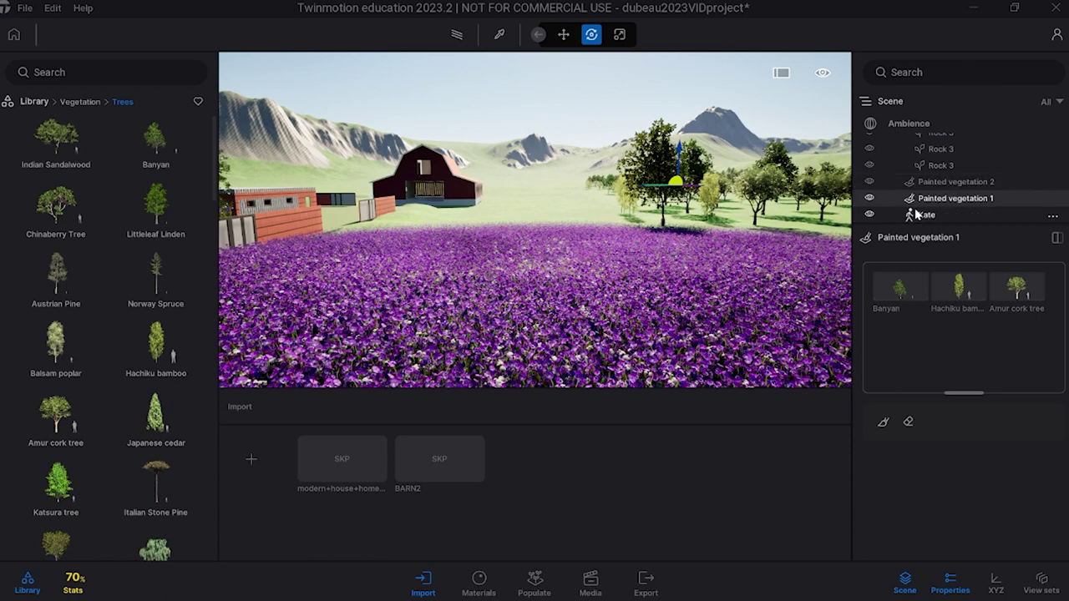
Toggle the Painted vegetation 2 flower field's visibility off and back on
click(876, 185)
click(870, 182)
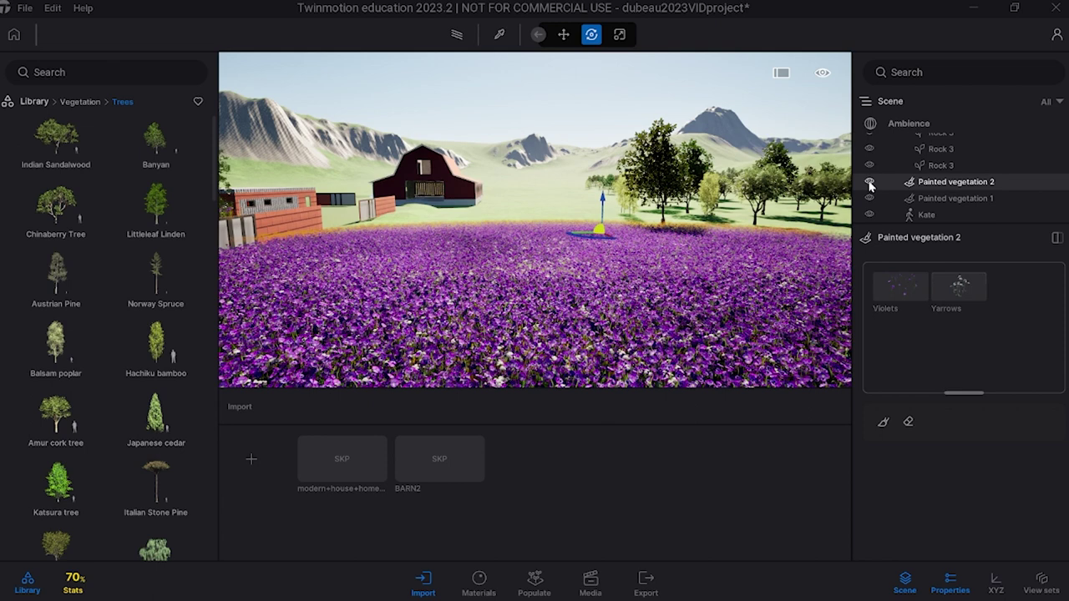
click(869, 182)
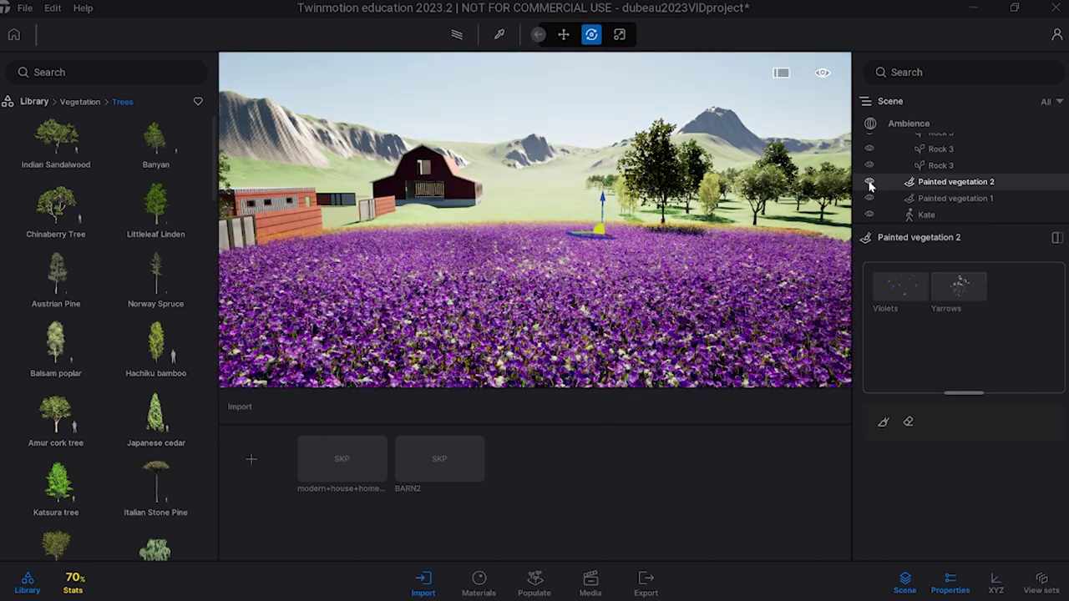
click(870, 182)
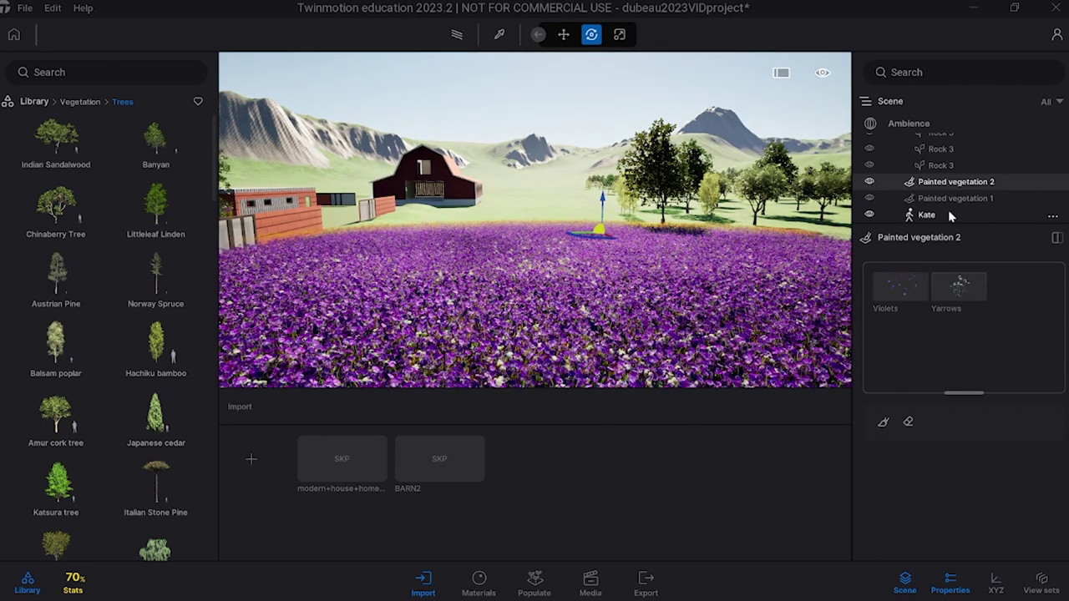
Start painting with the Painted vegetation 1 tree layer
click(973, 200)
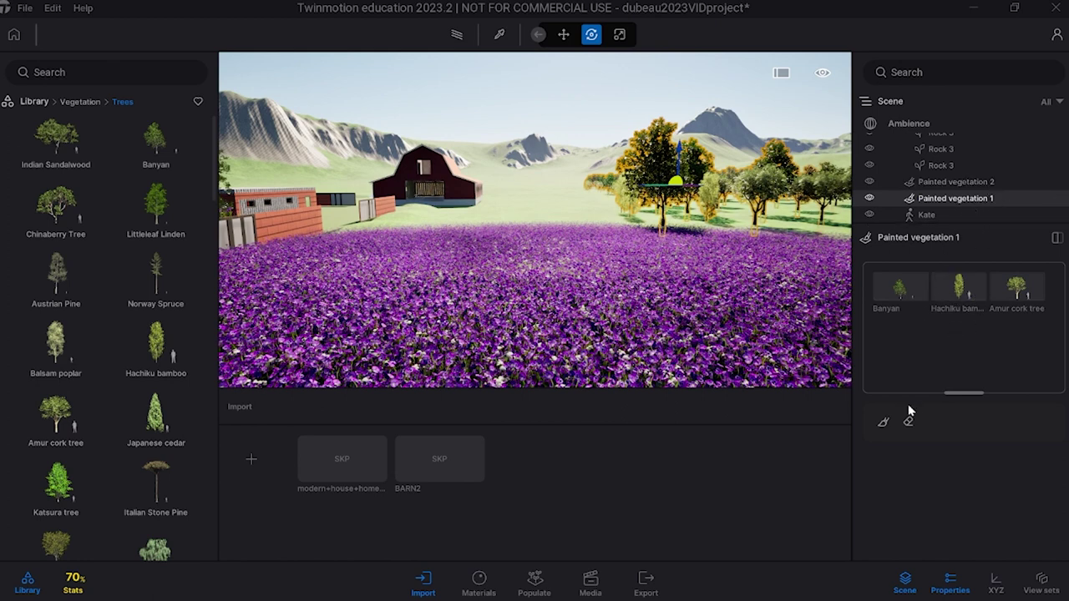
click(882, 422)
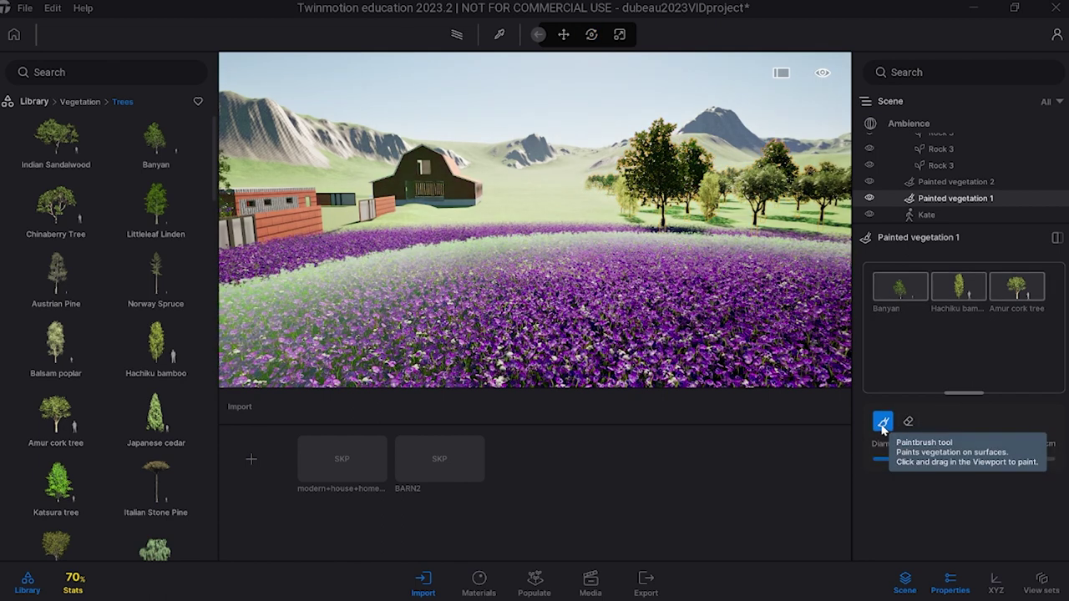
Select Kate to end painting, then bring up the Populate foliage tools
click(923, 215)
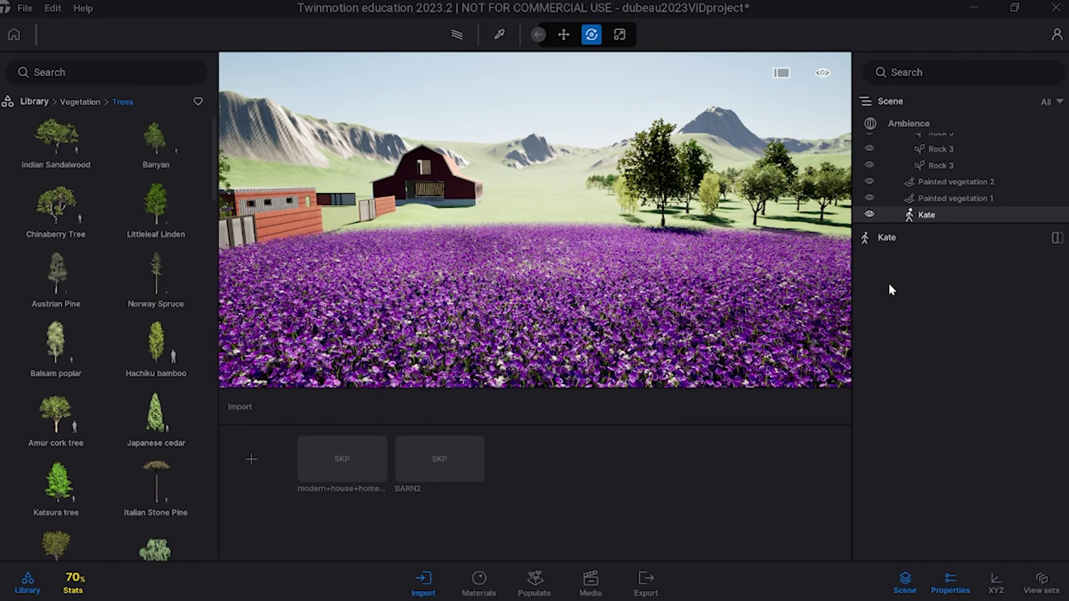
click(534, 582)
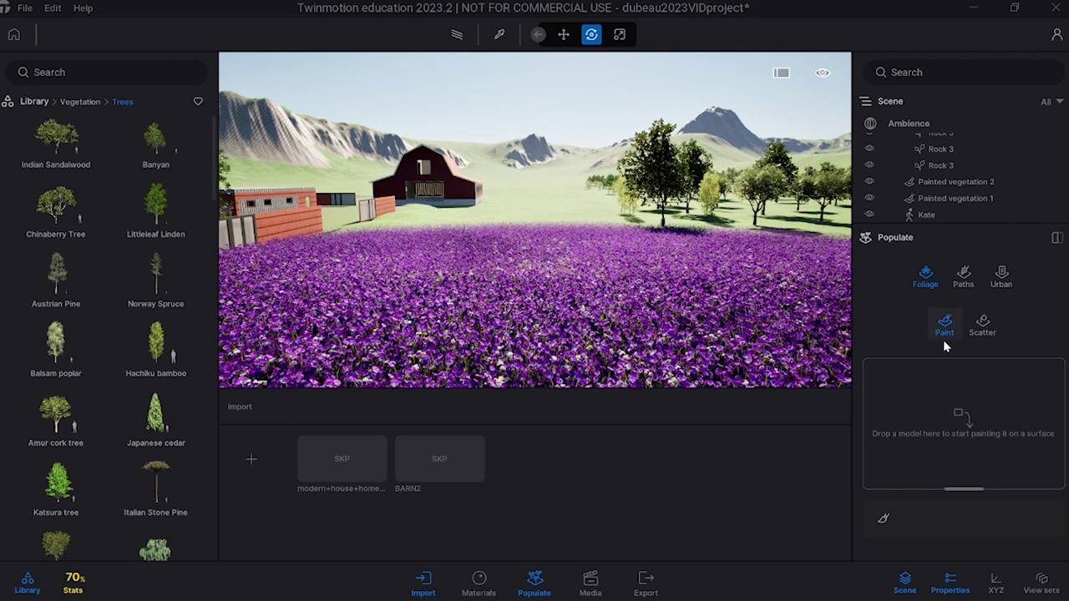
mouse_move(956, 181)
scroll(963, 182, up, 2)
scroll(963, 182, up, 1)
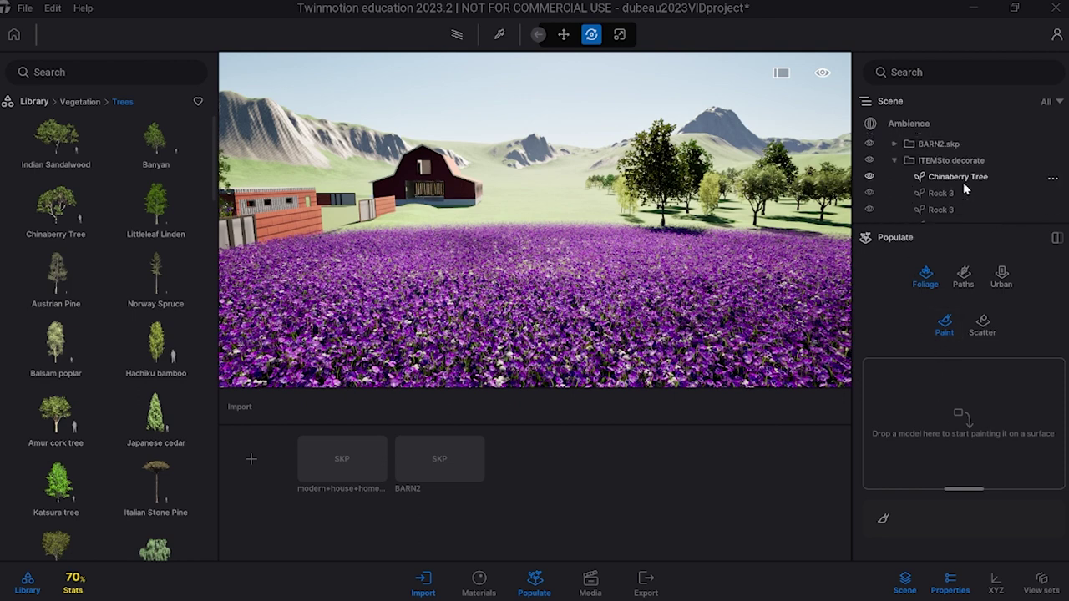
Collapse the ITEMSto decorate folder to hide its trees and rocks
click(895, 161)
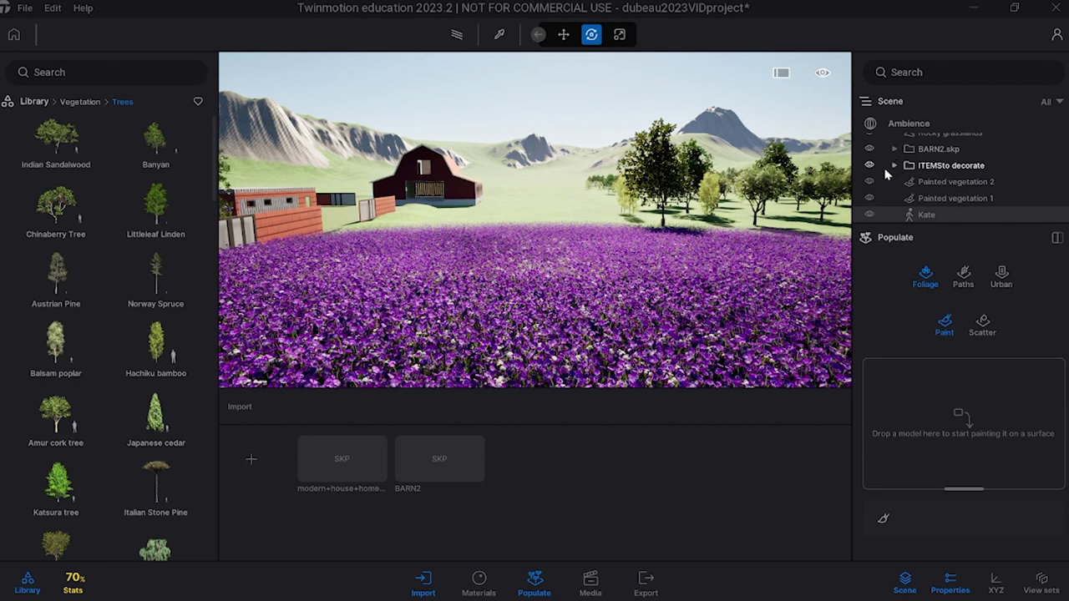